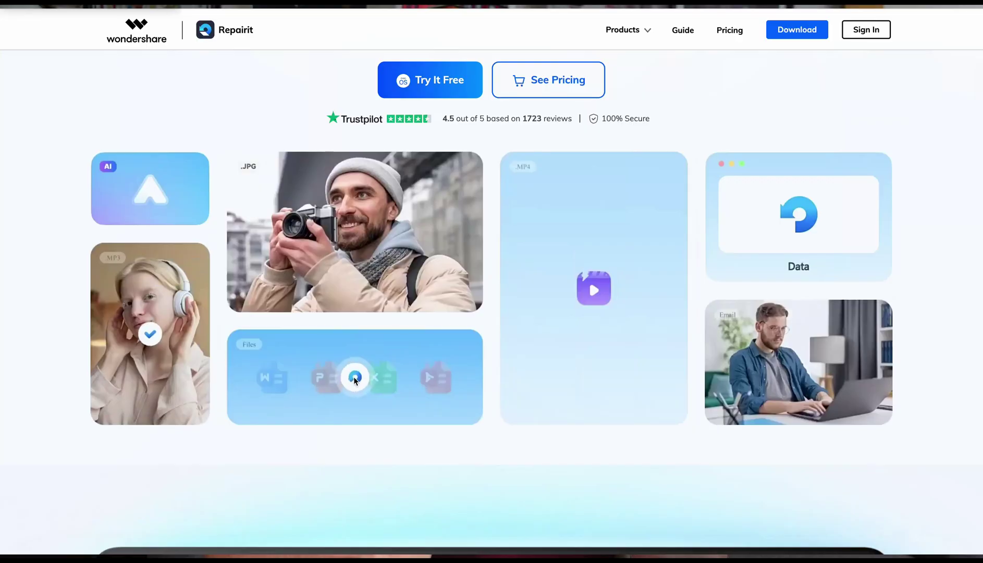
- Scroll the Repairit site down to the Recoverit Explore Data Recovery For Windows/Mac section
scroll(204, 33, up, 3)
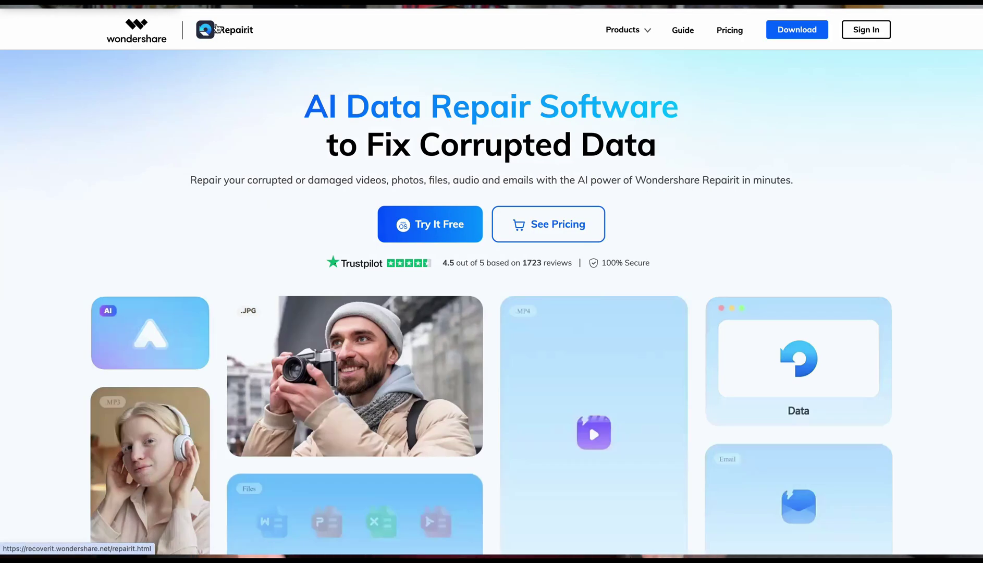
scroll(260, 203, down, 3)
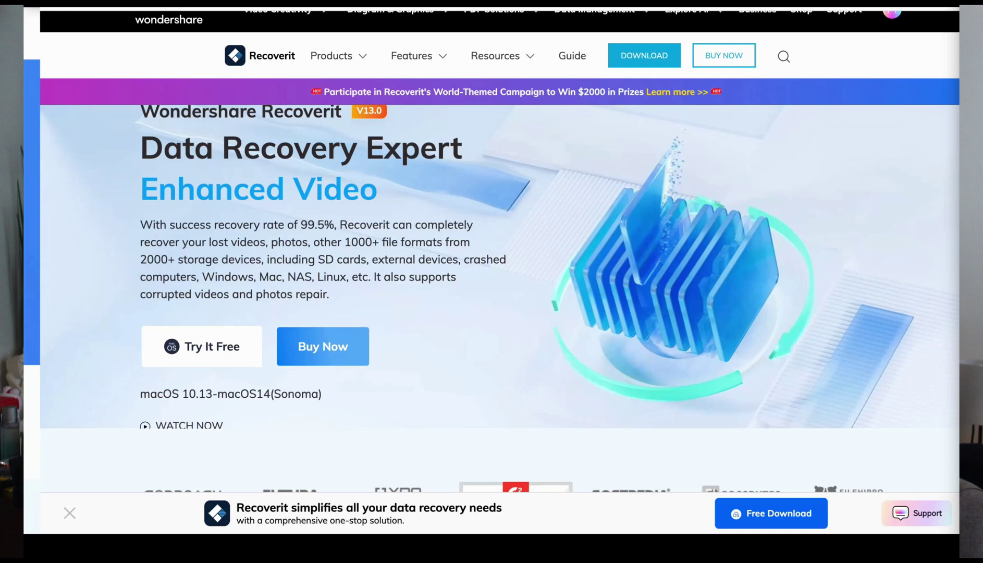
scroll(492, 277, down, 4)
scroll(492, 277, down, 10)
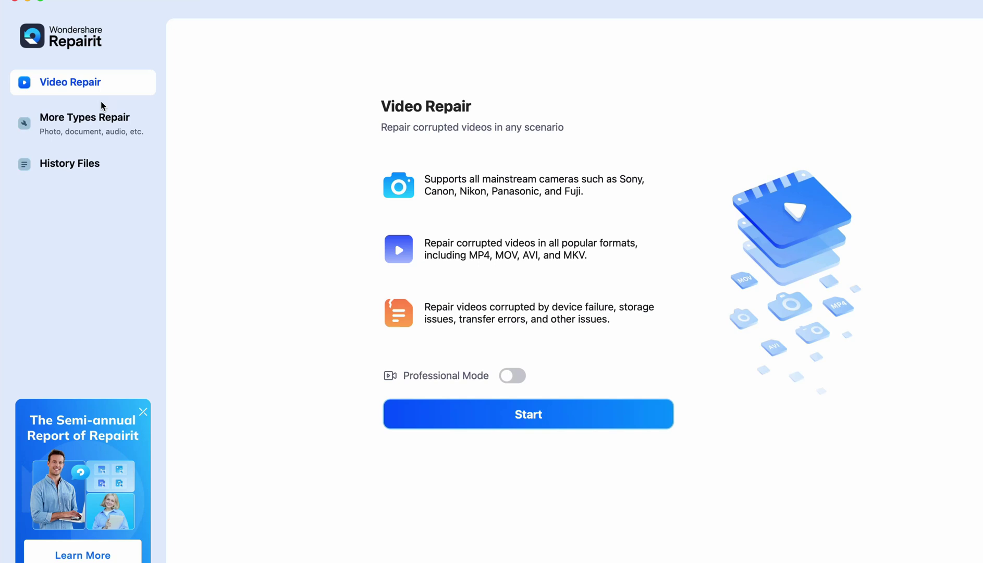
click(72, 123)
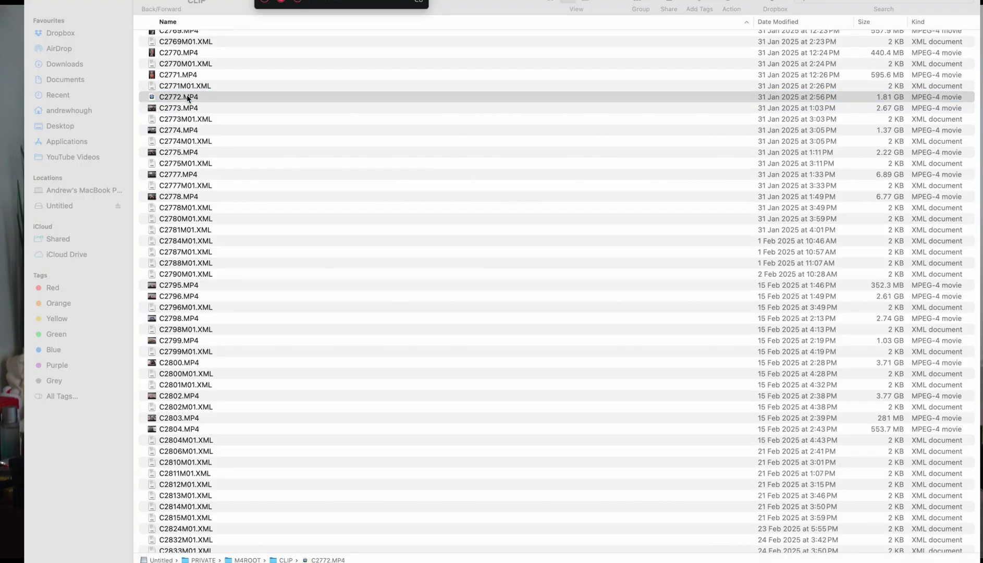
right_click(187, 99)
click(193, 102)
click(202, 97)
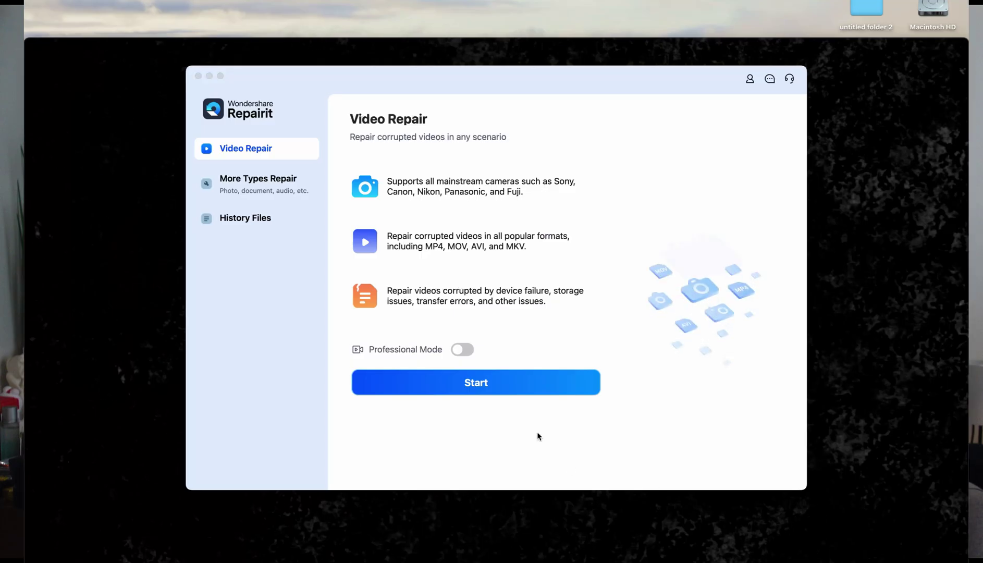
- Start a new video repair in the maximised window and import C2772.MP4 for repair
click(496, 383)
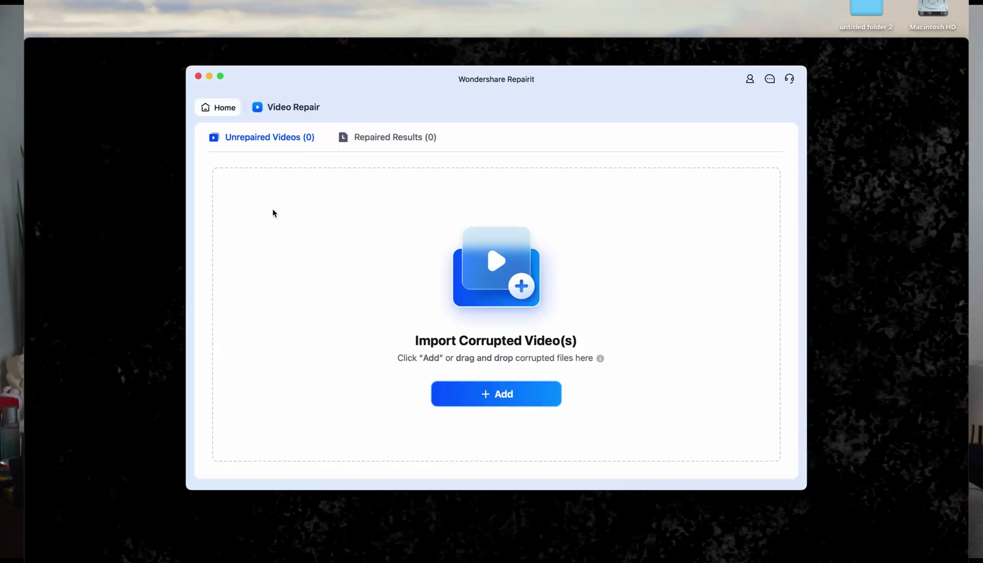
click(220, 75)
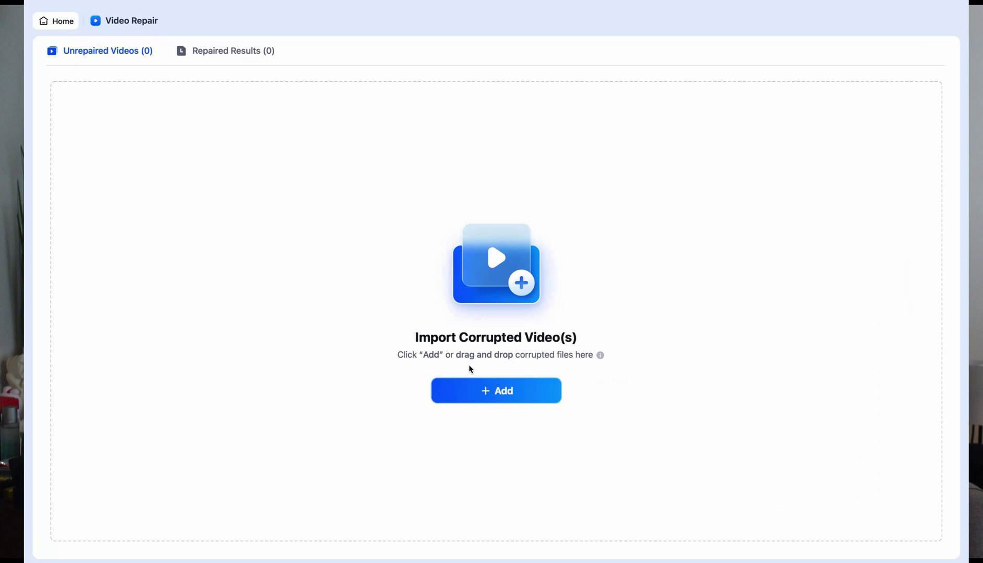
click(505, 396)
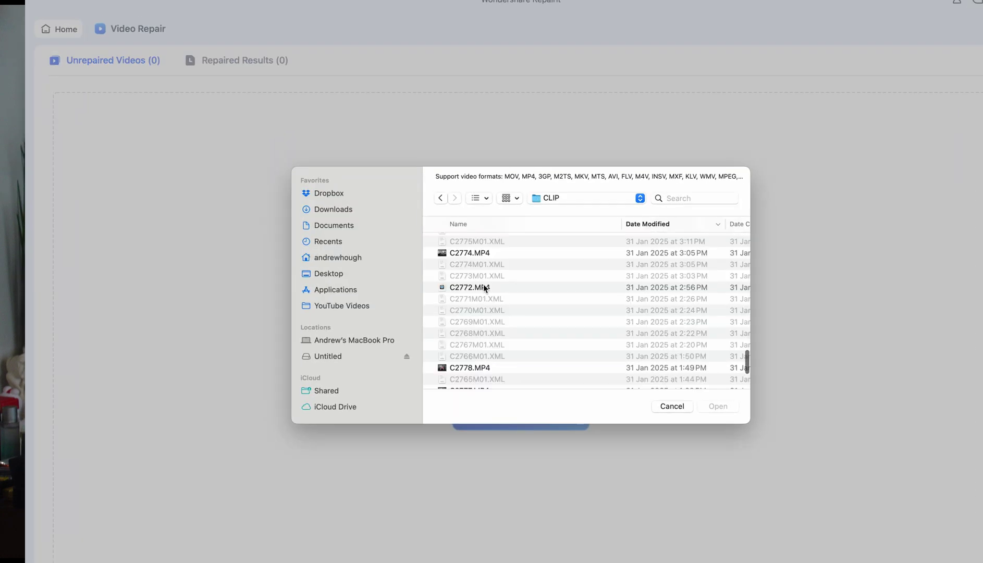
double_click(458, 243)
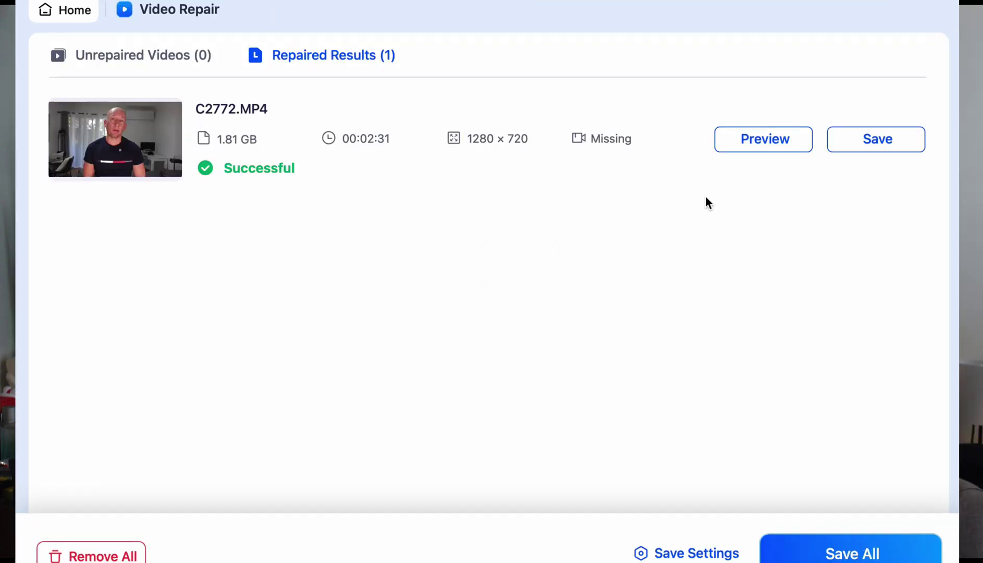
- Preview the repaired C2772.MP4 clip, then save it to the Documents folder
click(764, 138)
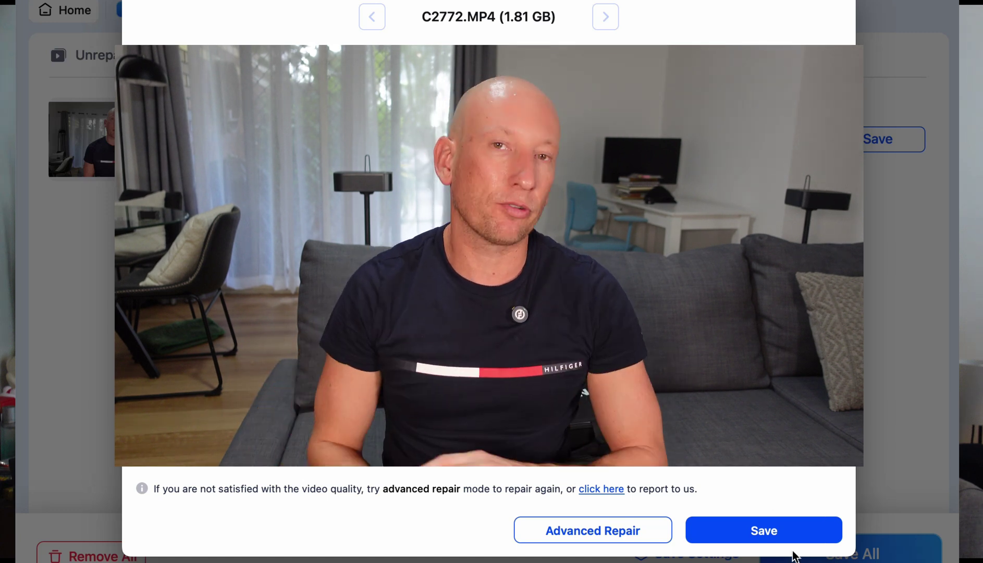
click(796, 532)
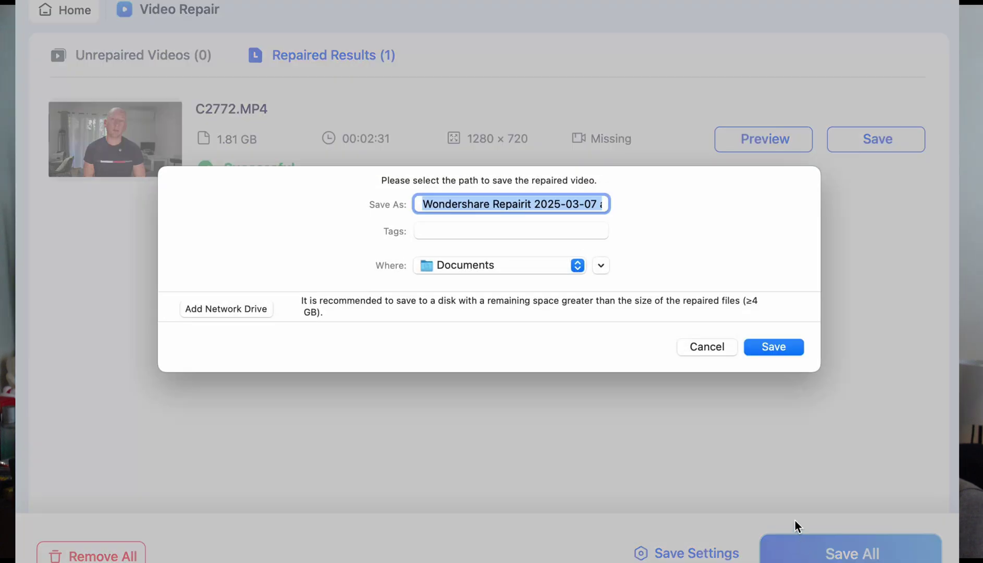
click(773, 345)
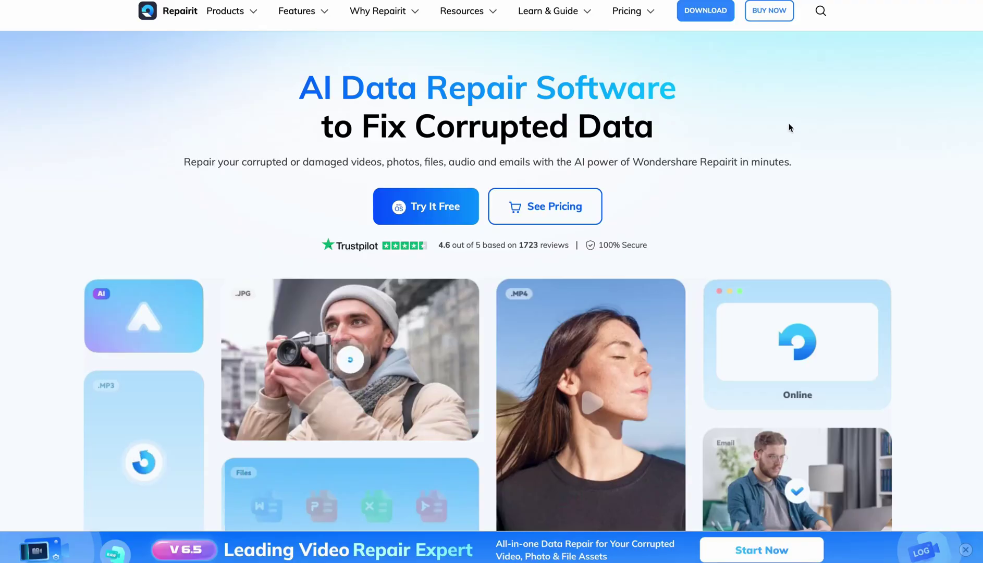
- Download repairit_setup_full5914.dmg, open it from the downloads list and agree to the licence
click(698, 12)
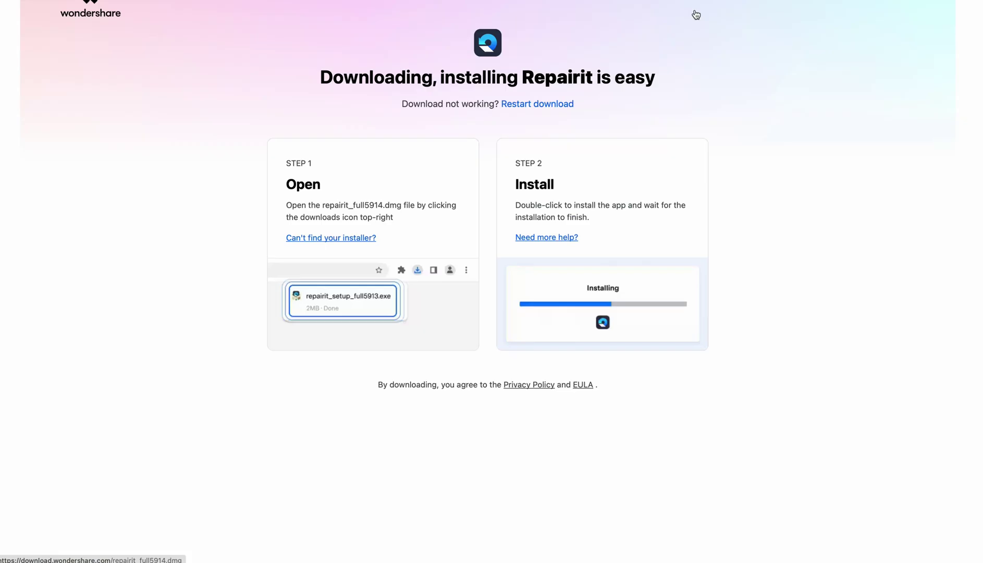
click(588, 294)
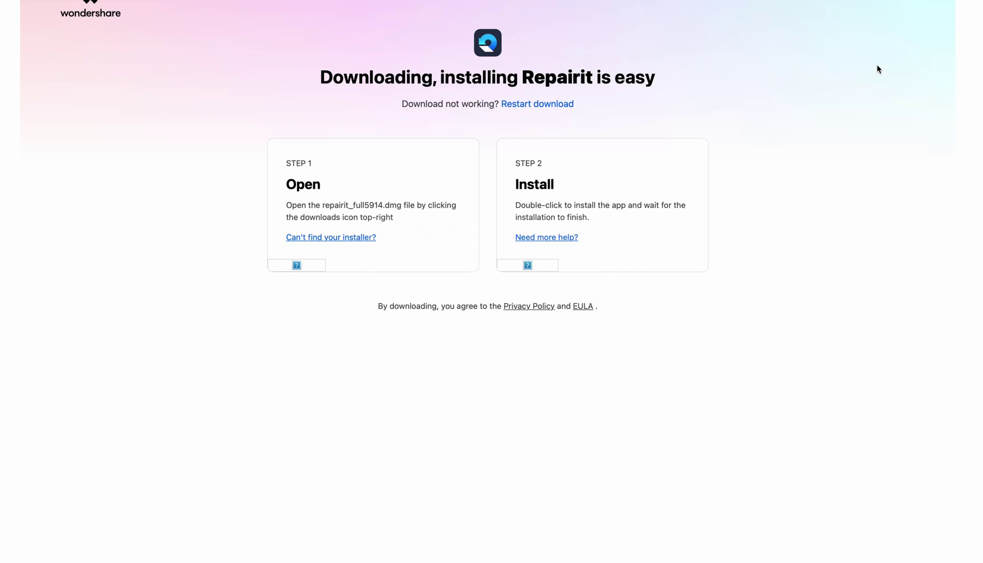
click(858, 1)
right_click(850, 21)
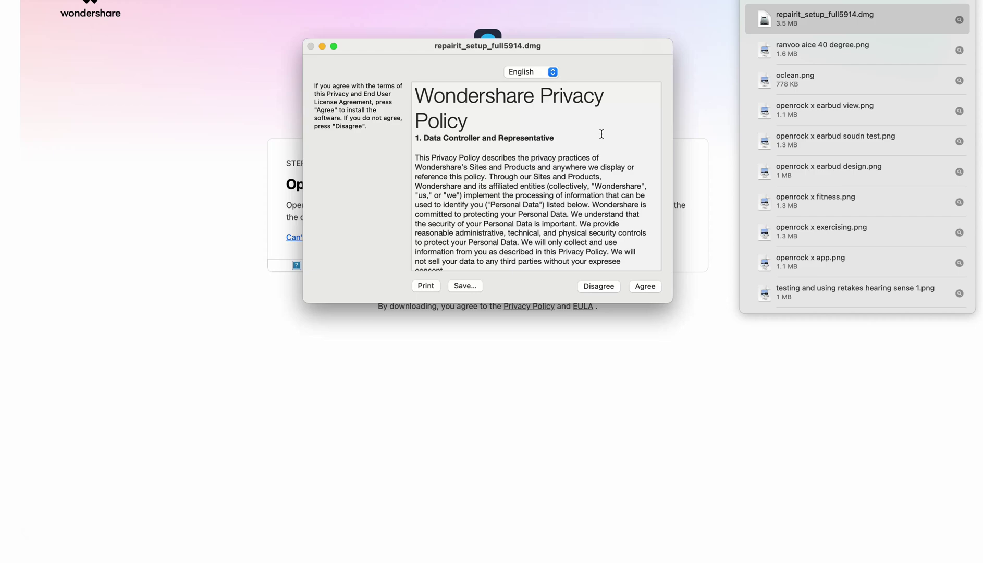
click(644, 286)
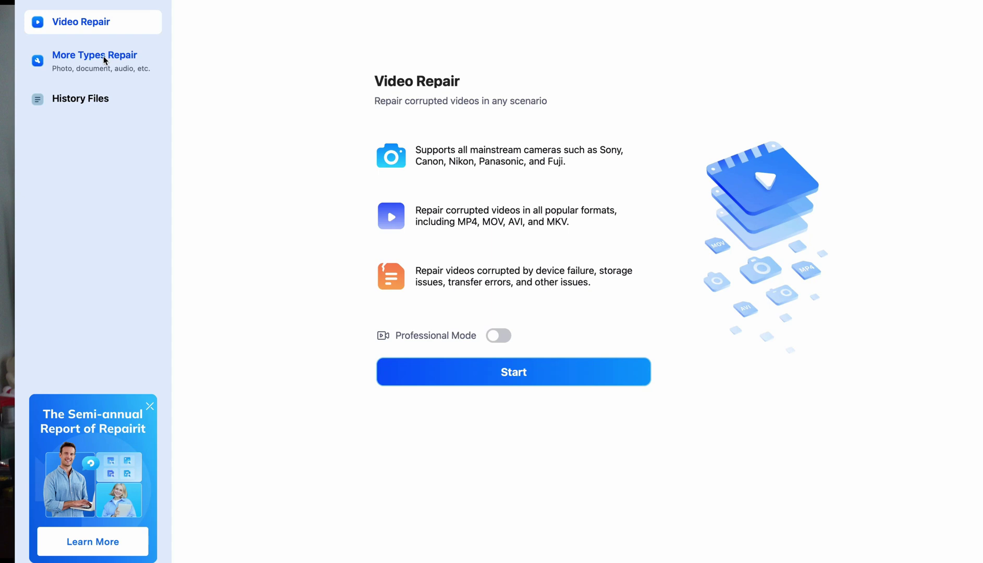
- Show the More Types Repair page with Photo, File, Audio Repair and AI enhancers
click(93, 100)
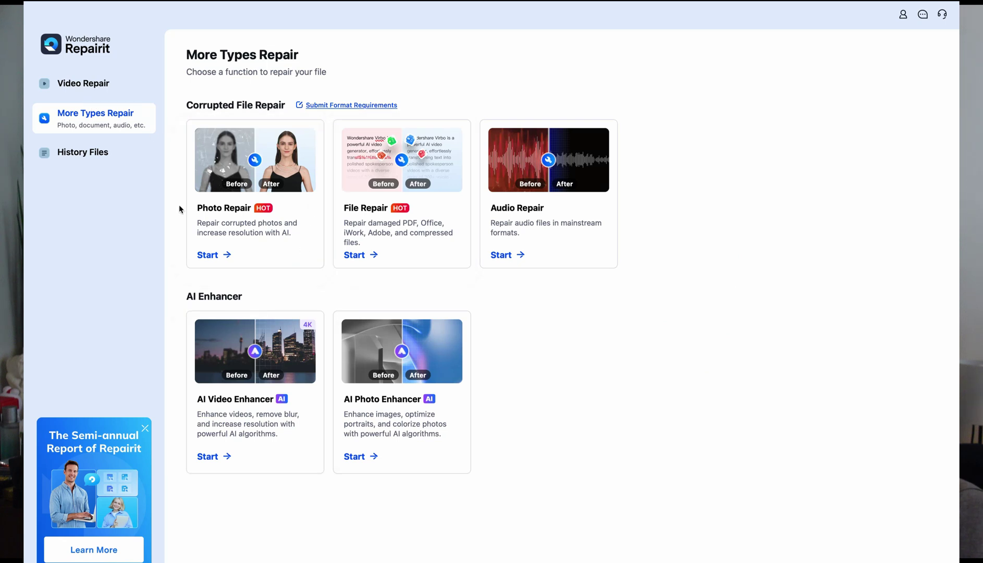
- Open the AI Video Enhancer, import 'Prism TV review footage.mp4' and start enhancing it
click(242, 374)
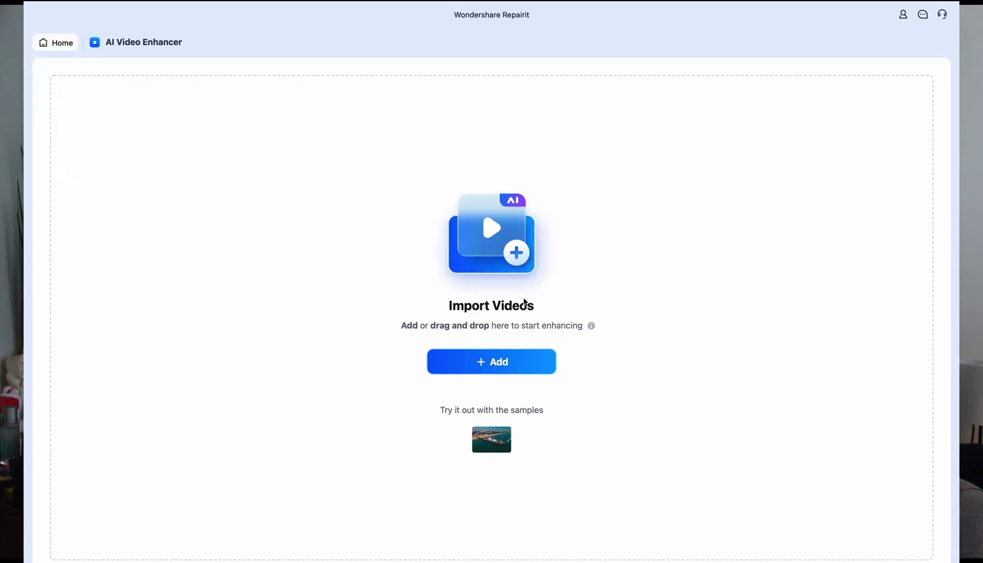
click(496, 363)
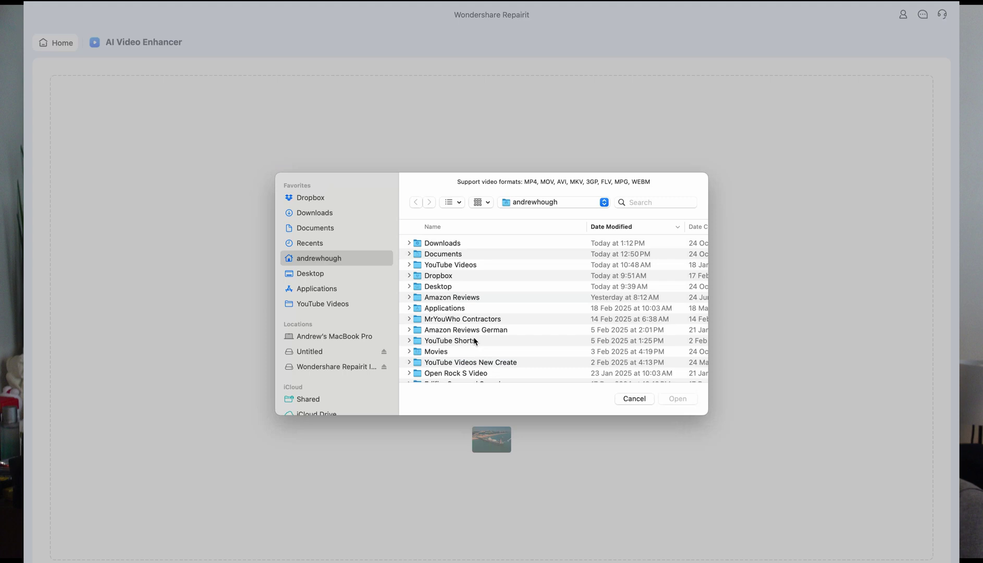
click(553, 318)
double_click(525, 326)
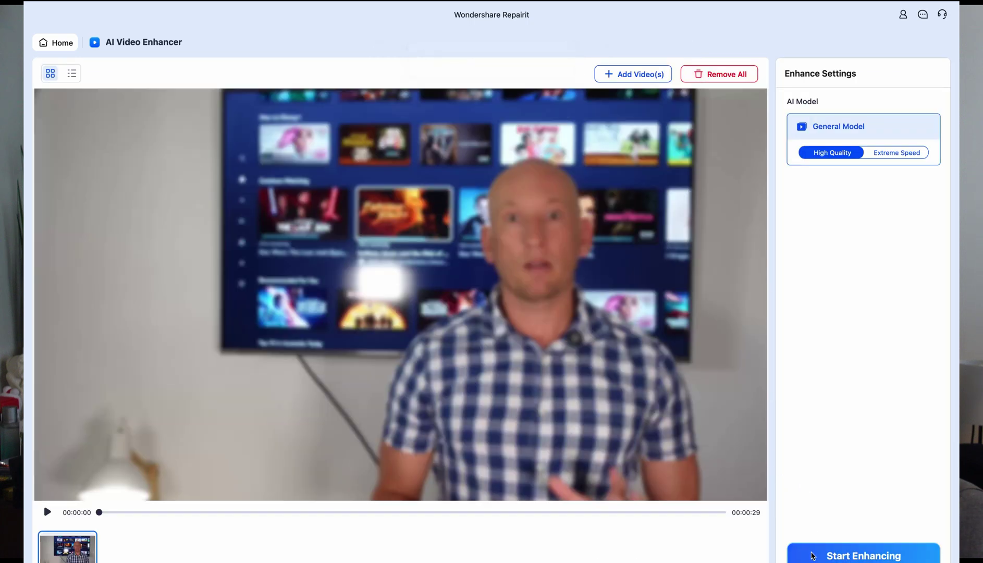
click(812, 556)
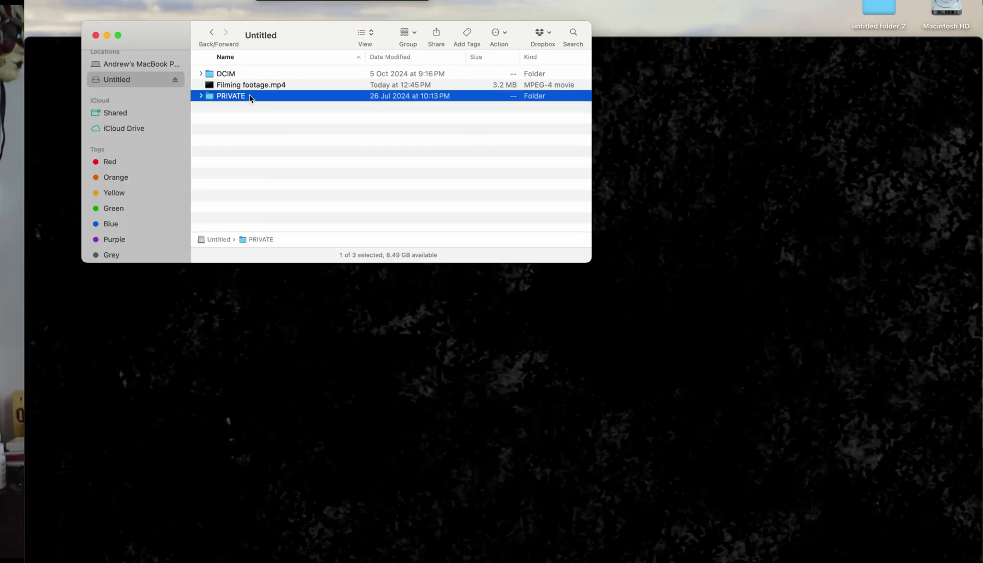
- Browse the camera card through PRIVATE and M4ROOT into the CLIP folder
double_click(250, 97)
double_click(245, 85)
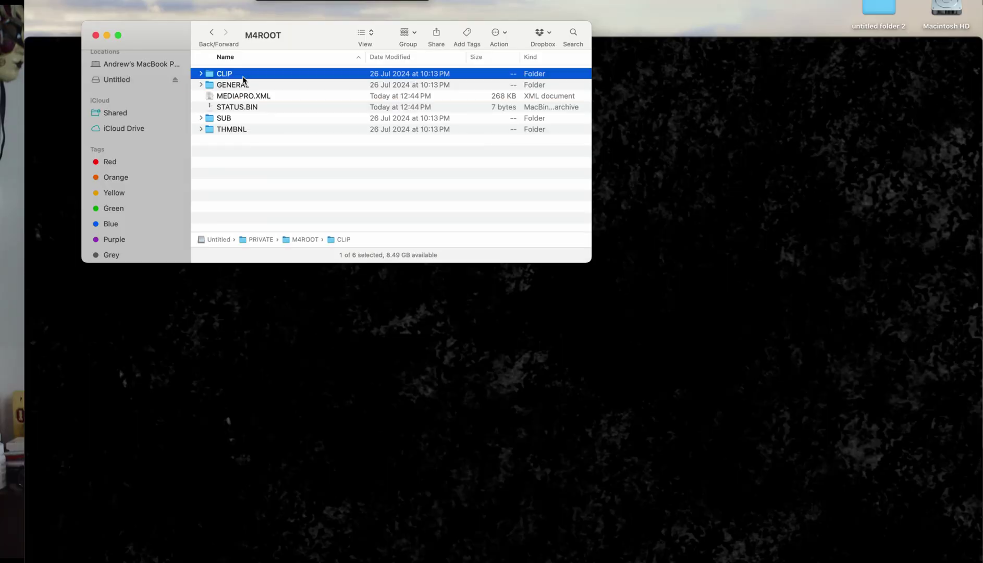
double_click(242, 77)
scroll(402, 152, down, 5)
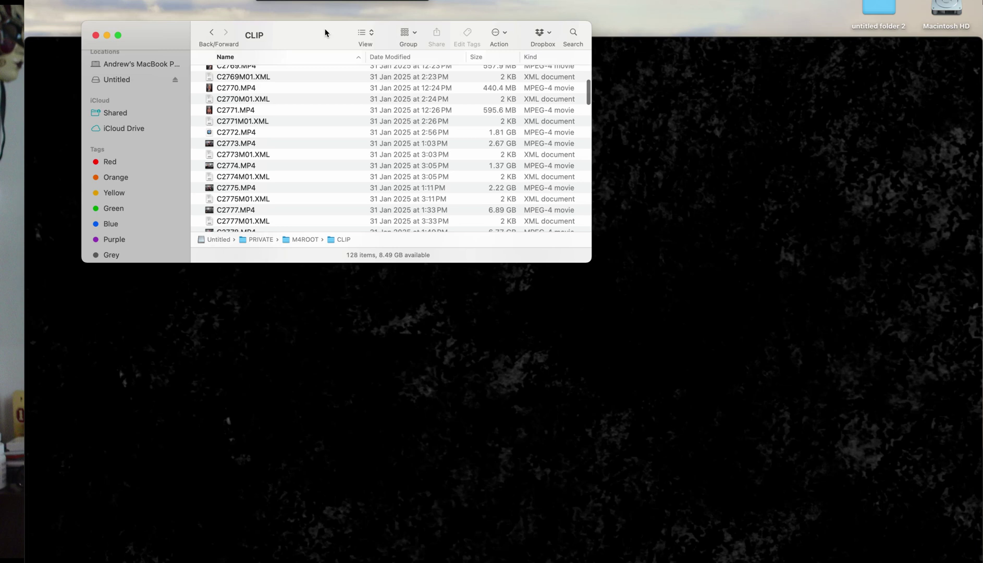
- Maximise the CLIP window and try opening C2772.MP4 by double-click and the Open command
click(118, 35)
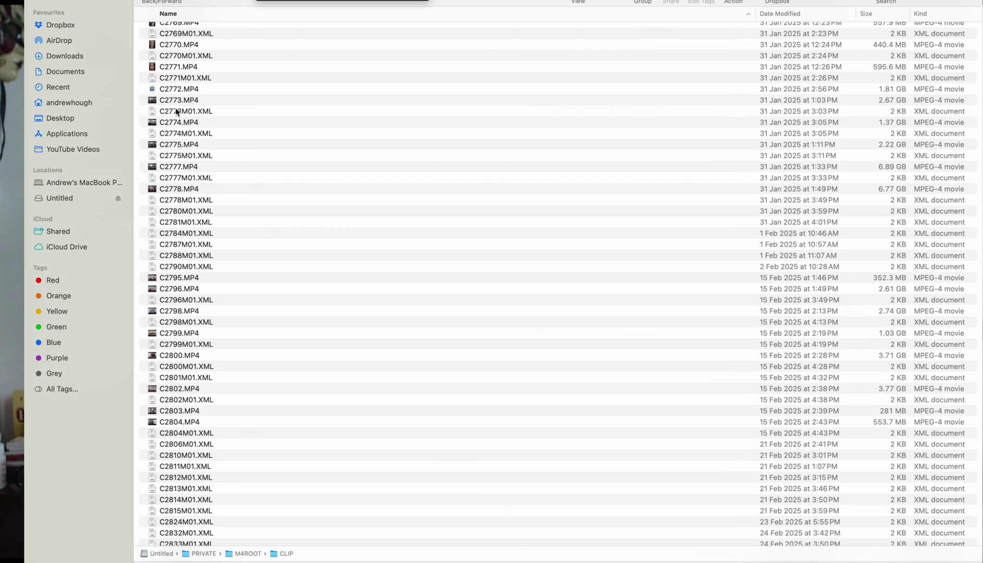
click(179, 89)
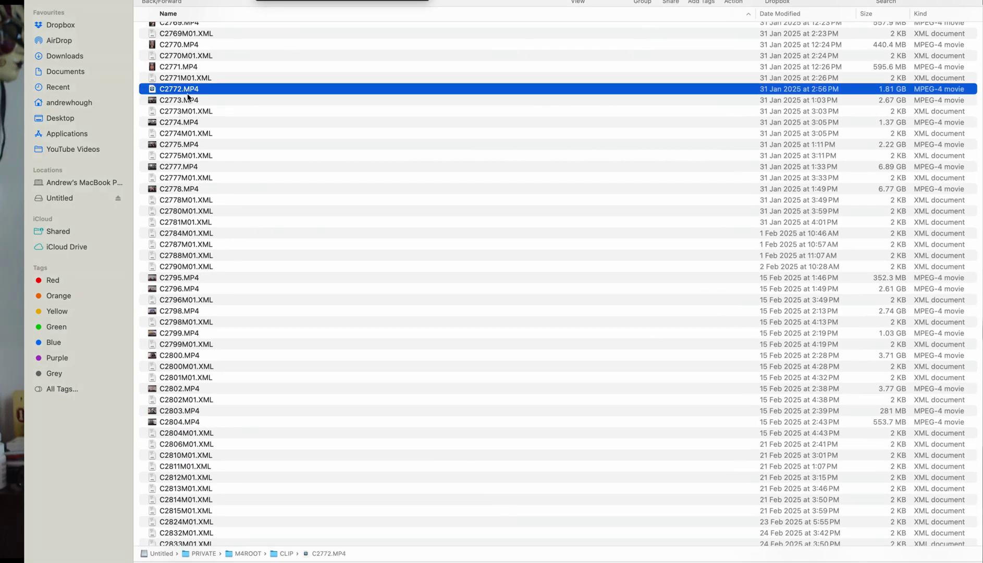
double_click(179, 89)
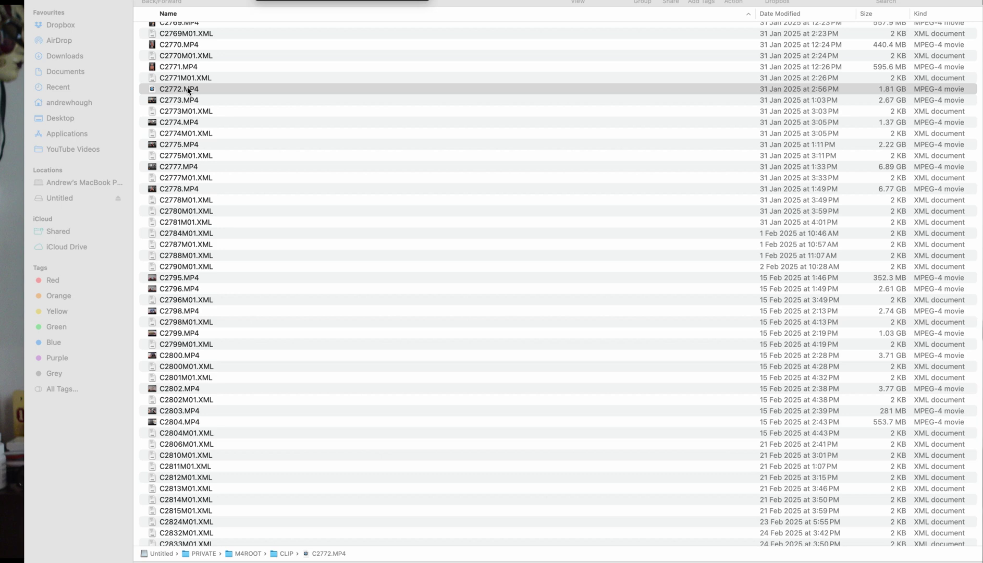
right_click(188, 90)
click(194, 93)
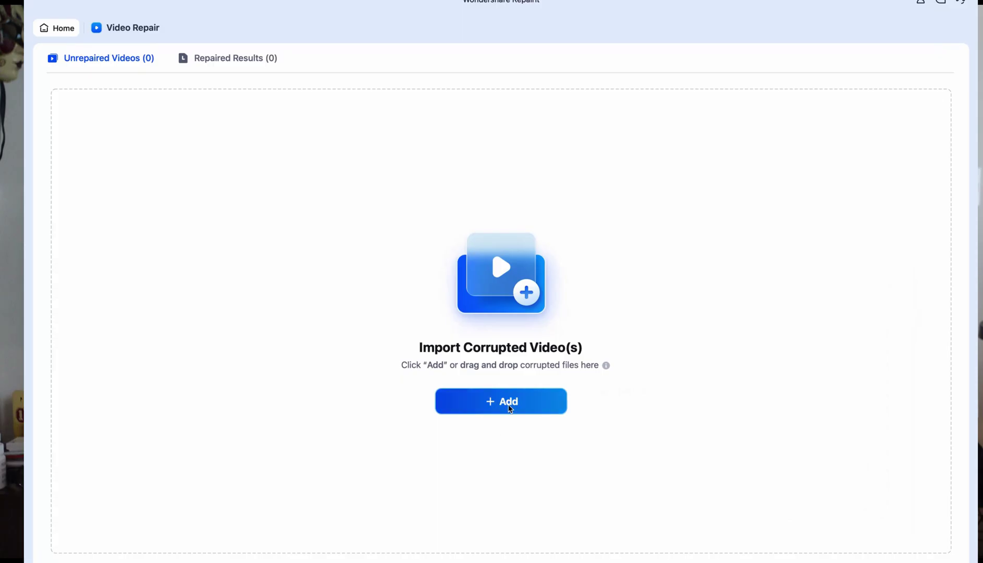
- Add C2772.MP4 from the CLIP folder and repair it into a 1280 × 720, 00:02:31 result
click(510, 408)
scroll(468, 287, down, 2)
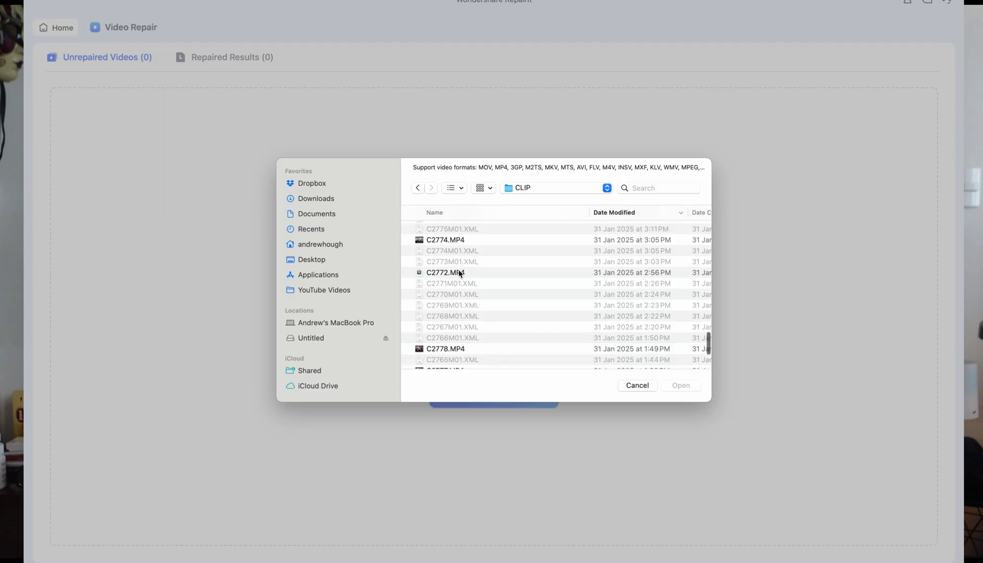
double_click(459, 272)
right_click(462, 268)
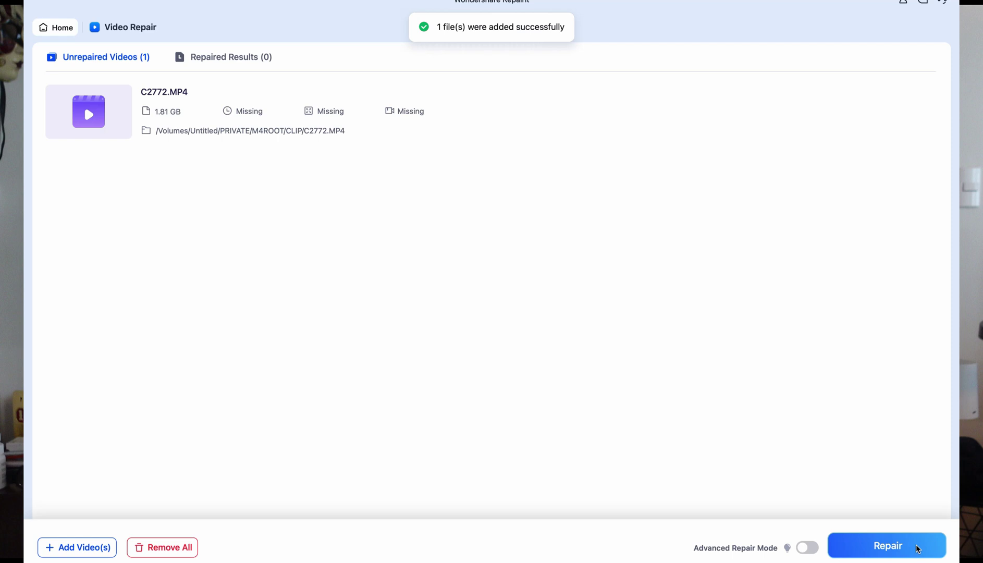
click(920, 545)
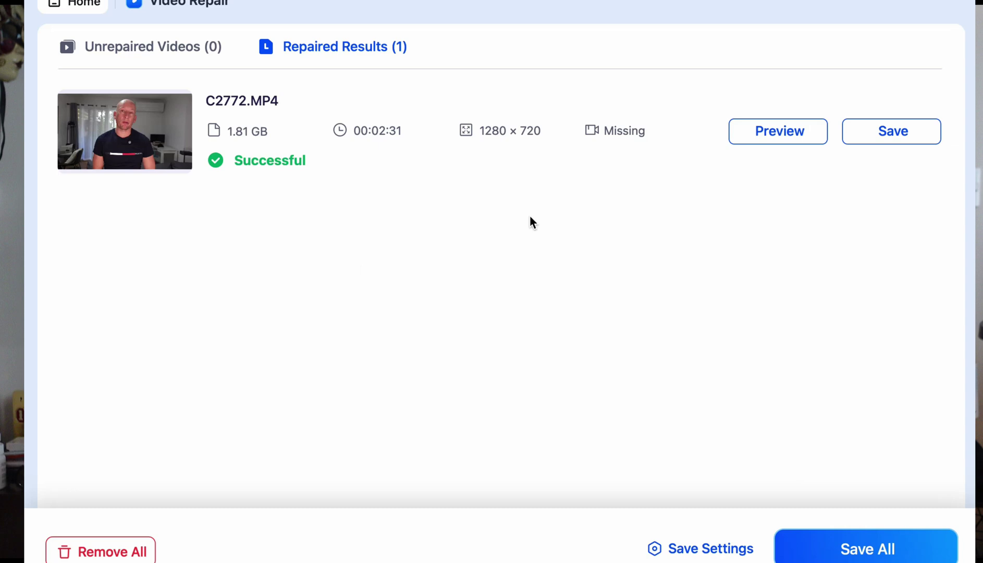
- Preview the repaired C2772.MP4 clip and save it to disk
click(779, 128)
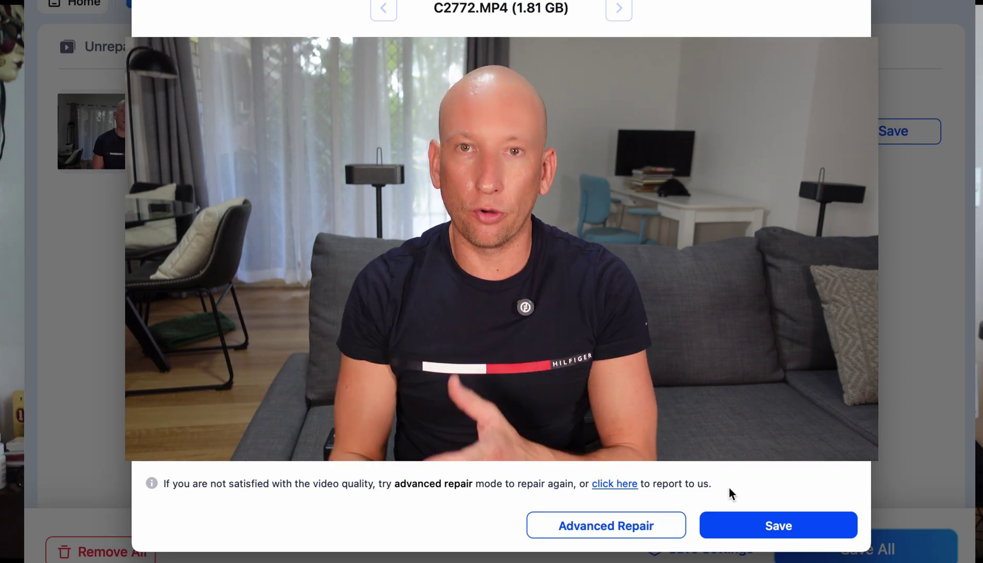
click(812, 526)
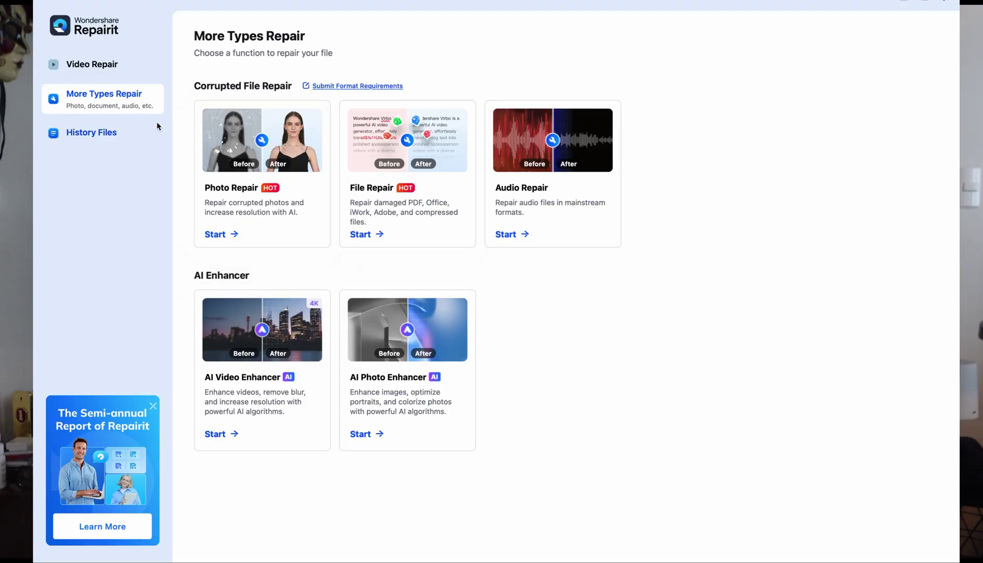
- Open the AI Video Enhancer, import the blurry clip and start enhancing it
click(249, 353)
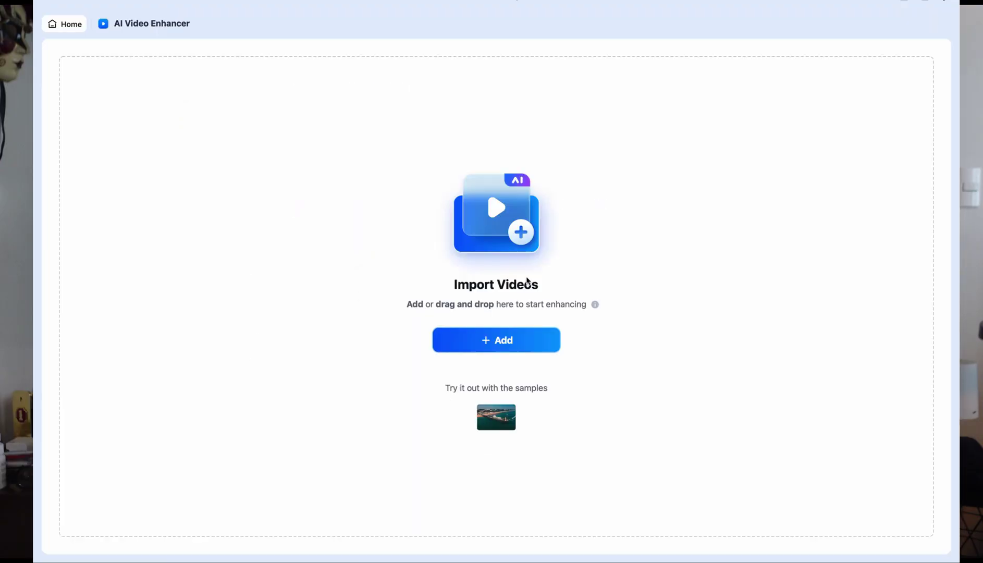
click(502, 342)
double_click(469, 331)
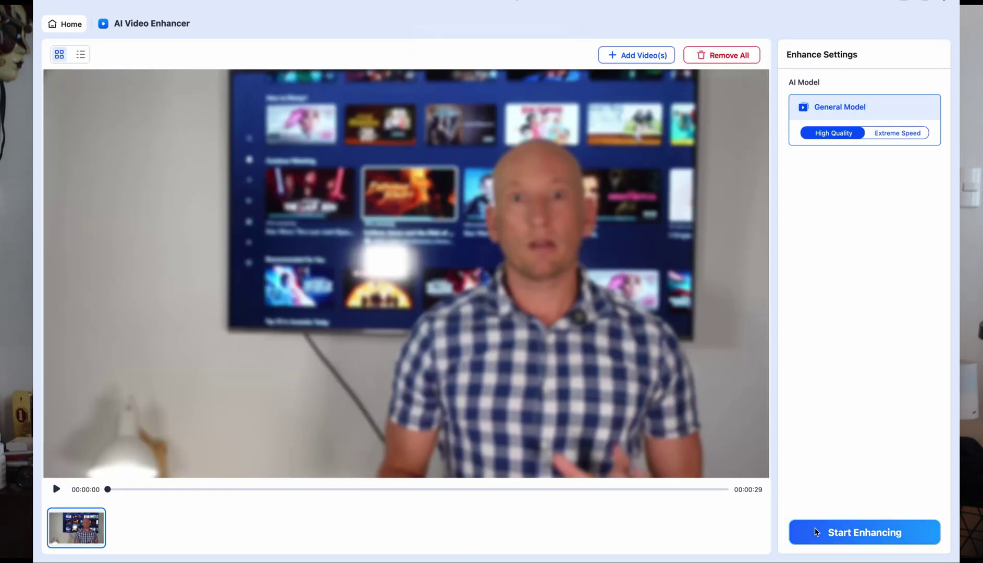
click(817, 532)
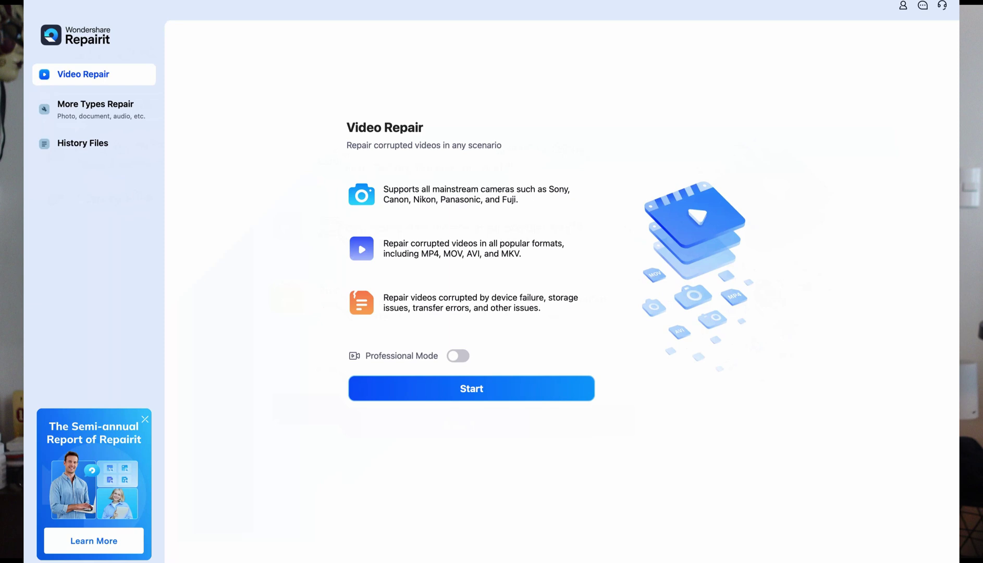
- Go to More Types Repair and start the AI Photo Enhancer tool
click(95, 108)
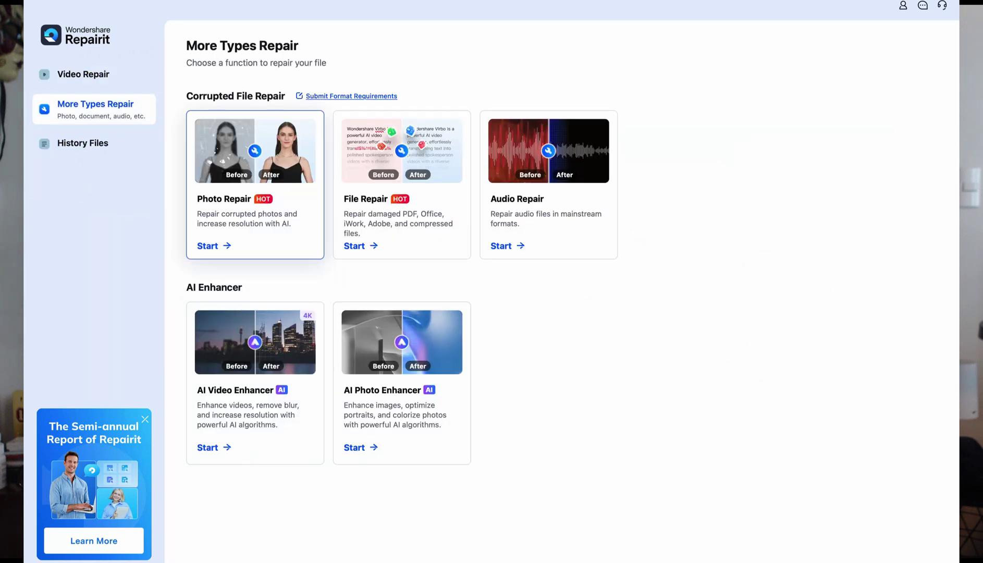
click(214, 245)
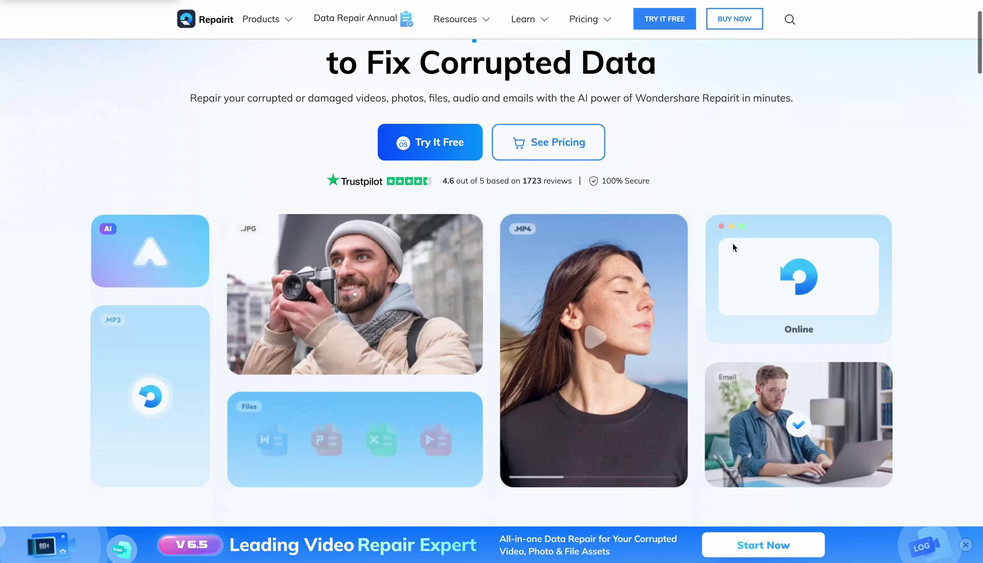
scroll(731, 246, down, 7)
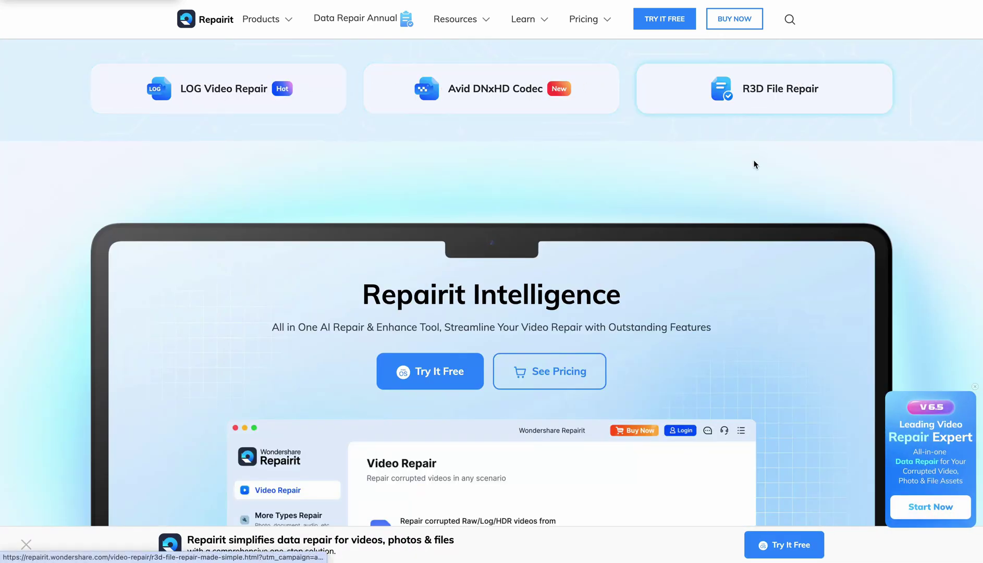
- Scroll the Repairit web page past the repair download cards, AI Enhancer cards and All Formats grid
scroll(730, 208, down, 12)
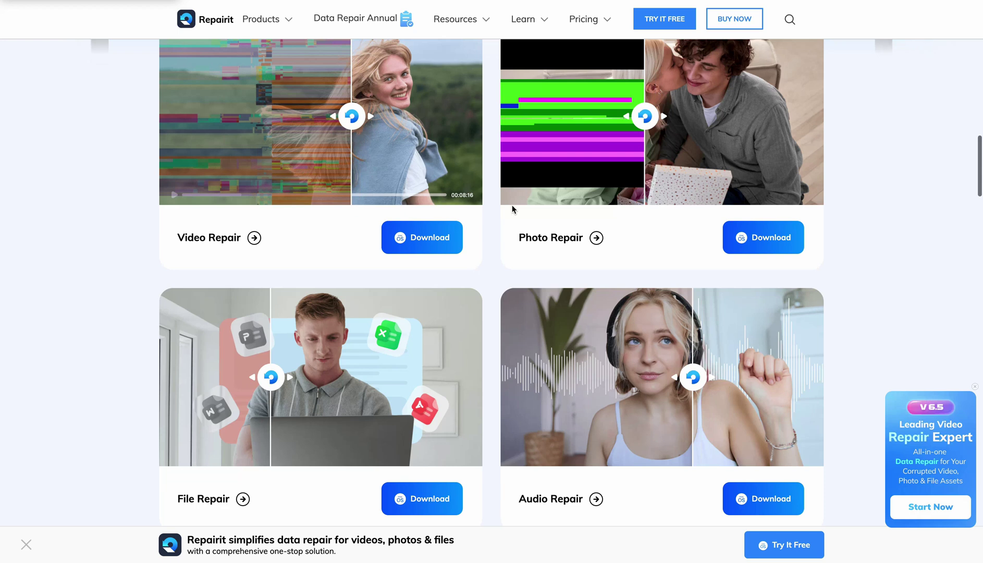
scroll(529, 214, down, 14)
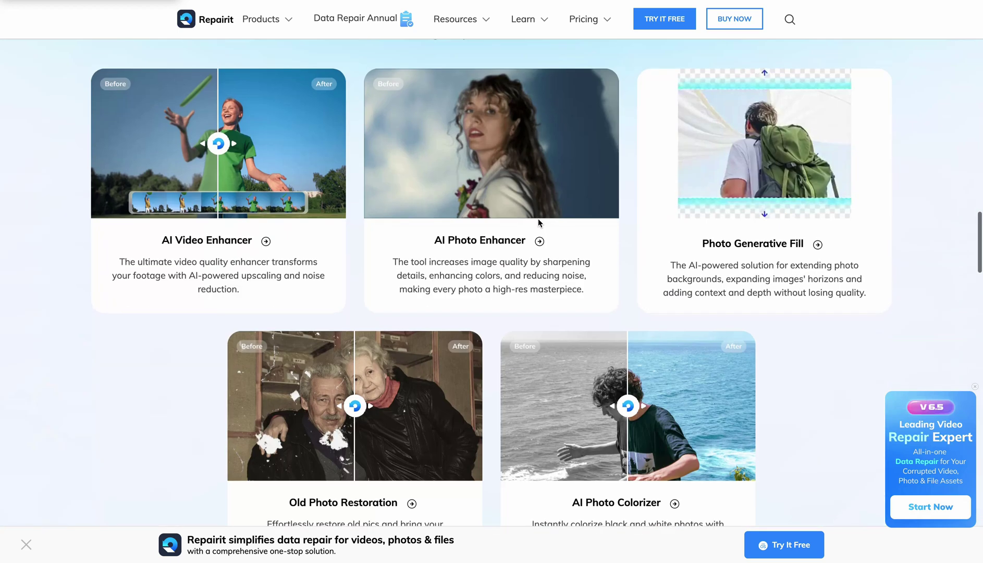
scroll(538, 218, down, 5)
scroll(456, 150, down, 8)
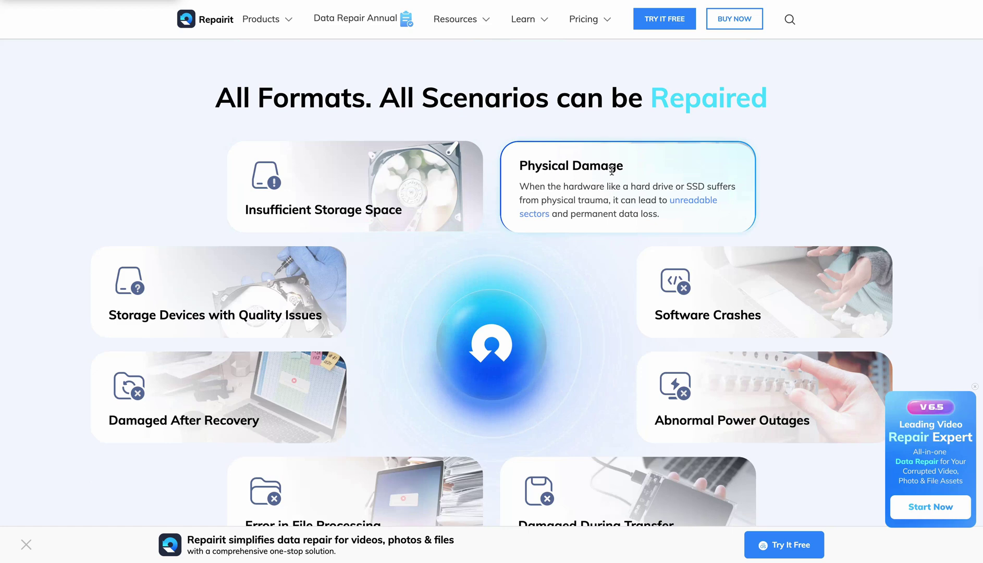
scroll(749, 394, down, 6)
scroll(749, 393, down, 17)
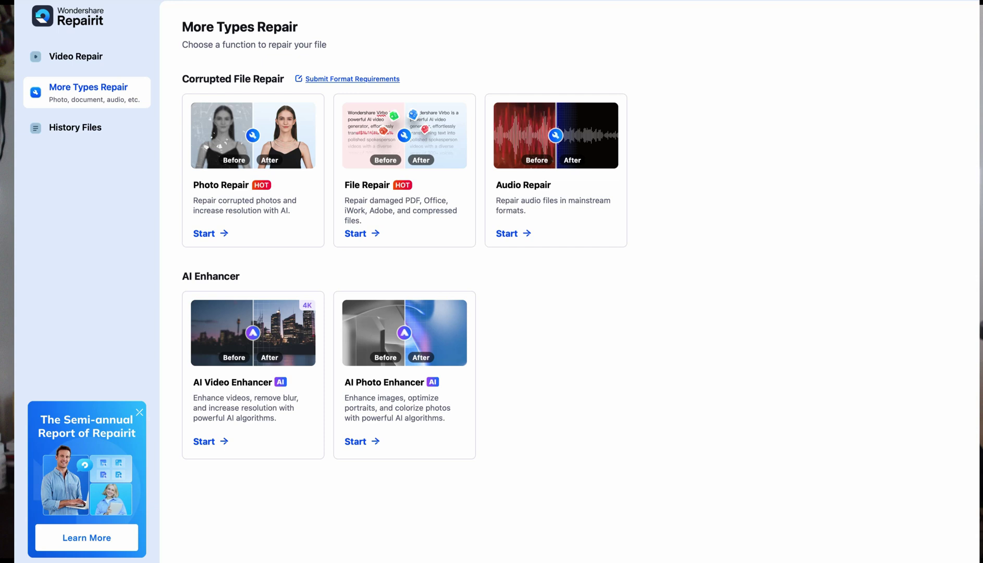
- Turn on Professional Mode for Video Repair to cover Raw/Log/HDR footage
click(76, 56)
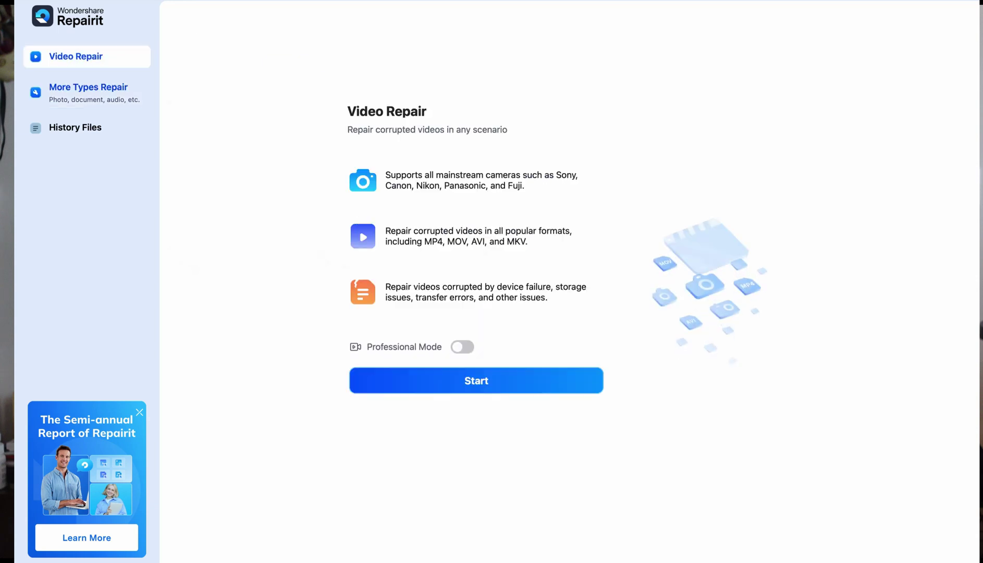
click(463, 346)
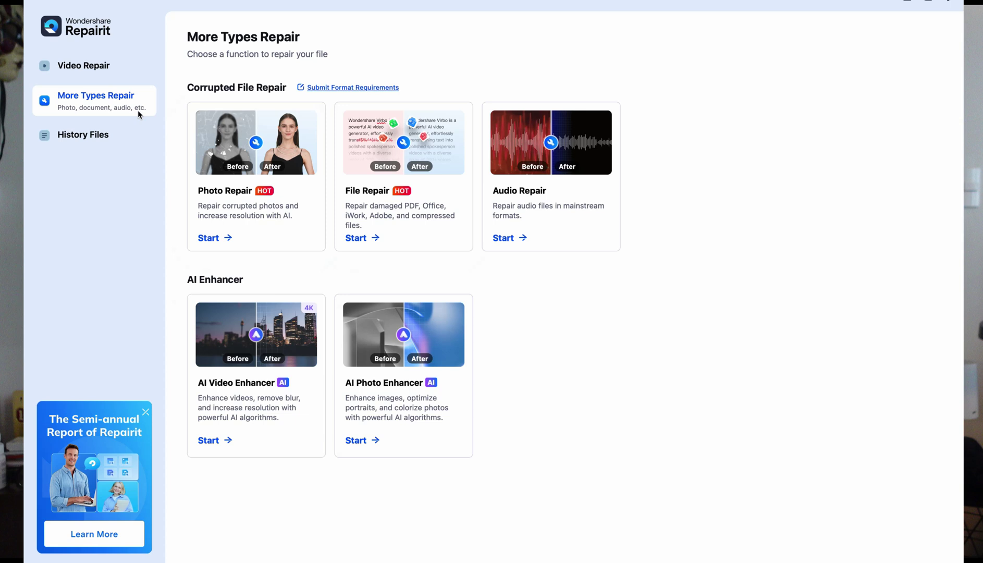
- Start the AI Video Enhancer and import the Prism TV footage clip from Downloads
click(241, 358)
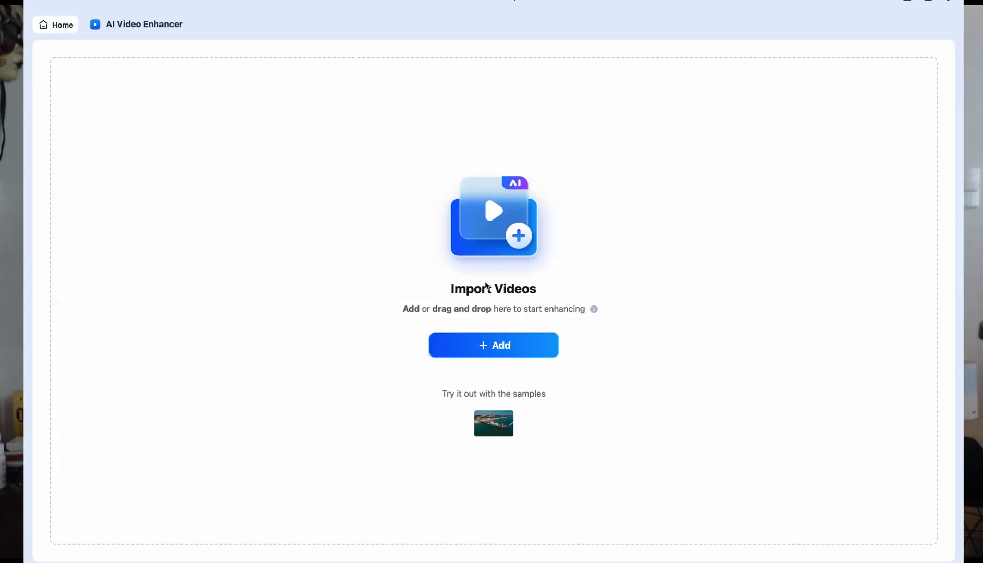
click(500, 348)
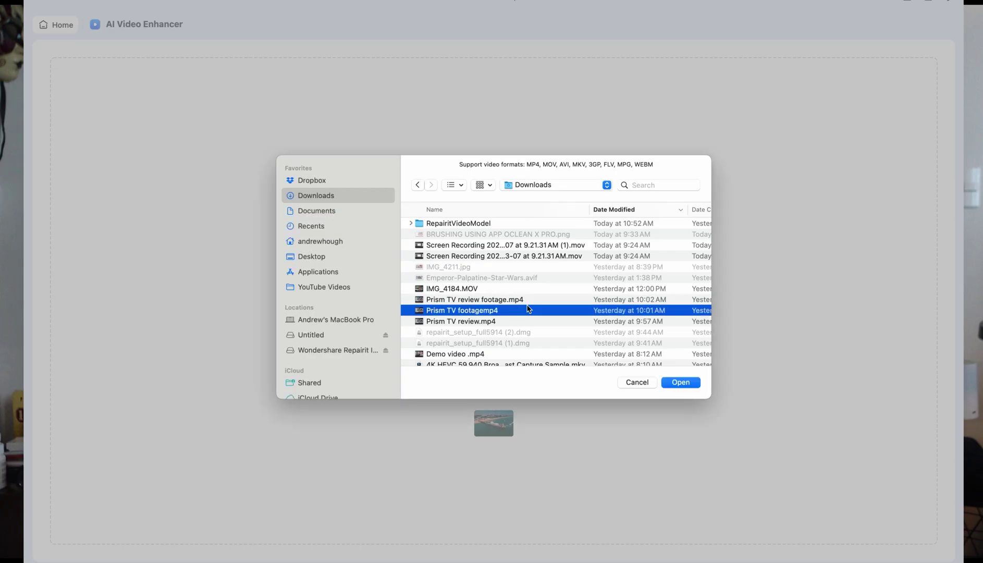
double_click(528, 309)
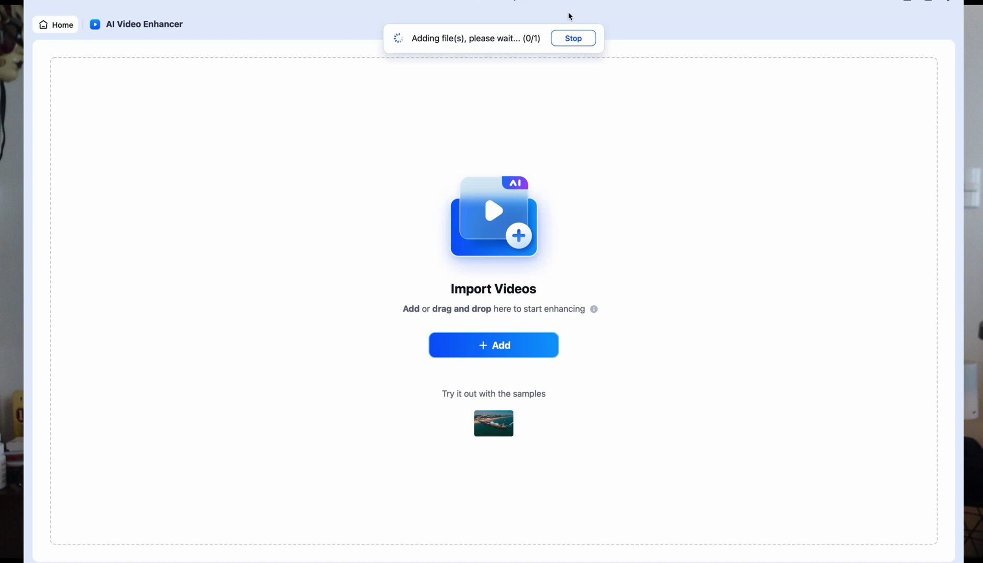